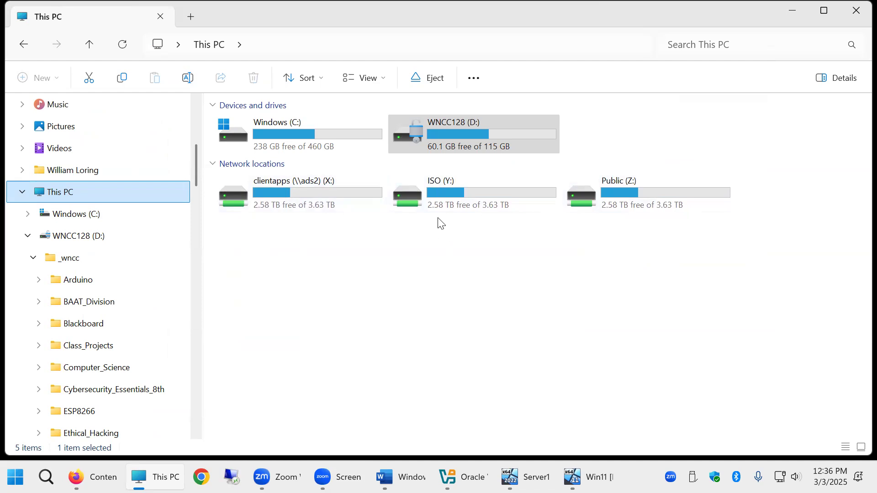
# Step: View the contents of the ISO (Y:) network drive and minimize the file window
pyautogui.doubleClick(440, 201)
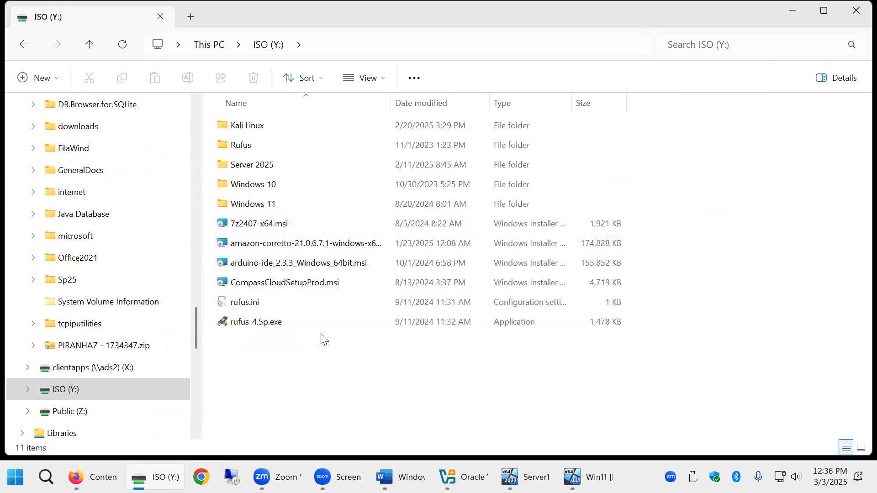
pyautogui.click(792, 14)
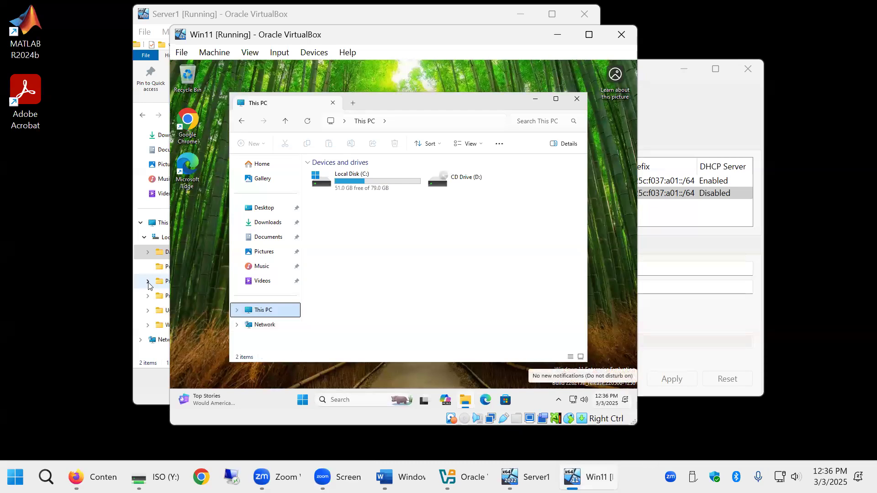
# Step: Switch to the Server1 virtual machine, dismiss the server1 share window and open Group Policy Management maximized
pyautogui.click(526, 477)
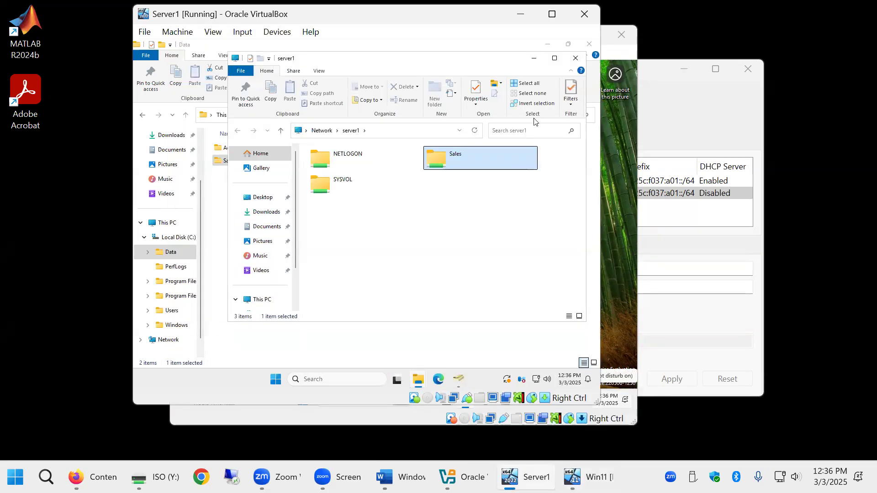
pyautogui.click(527, 63)
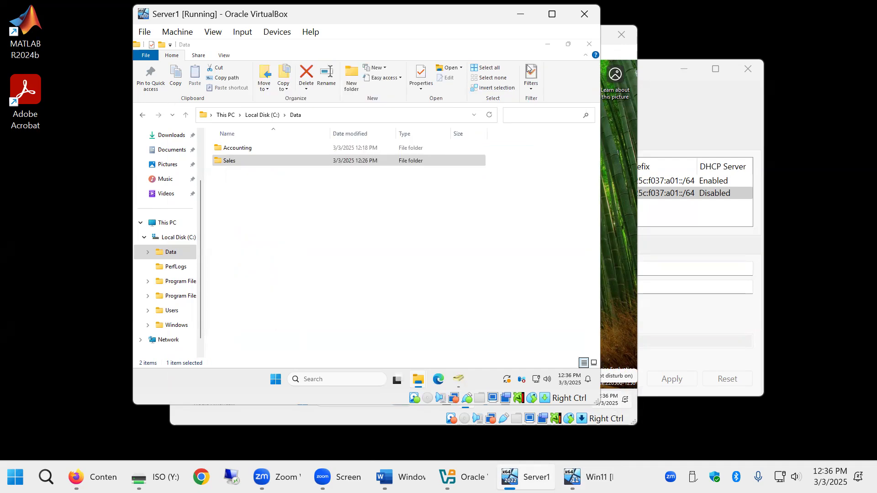
pyautogui.click(272, 386)
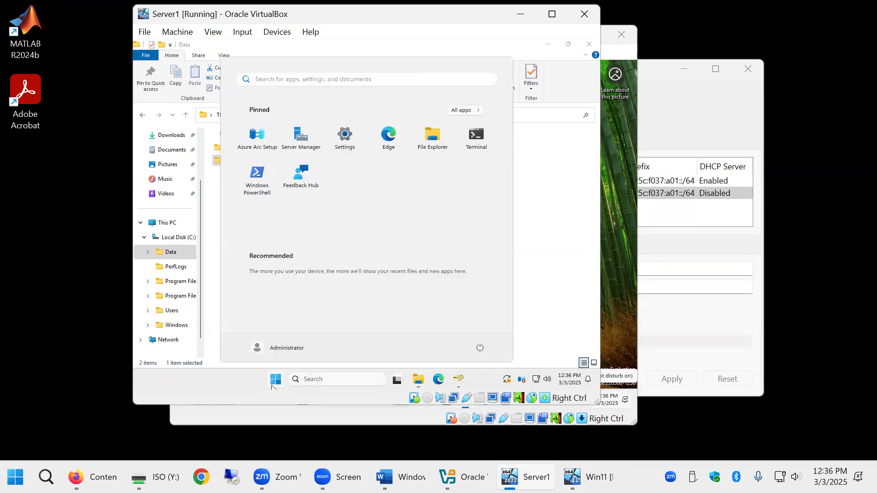
pyautogui.write('gr')
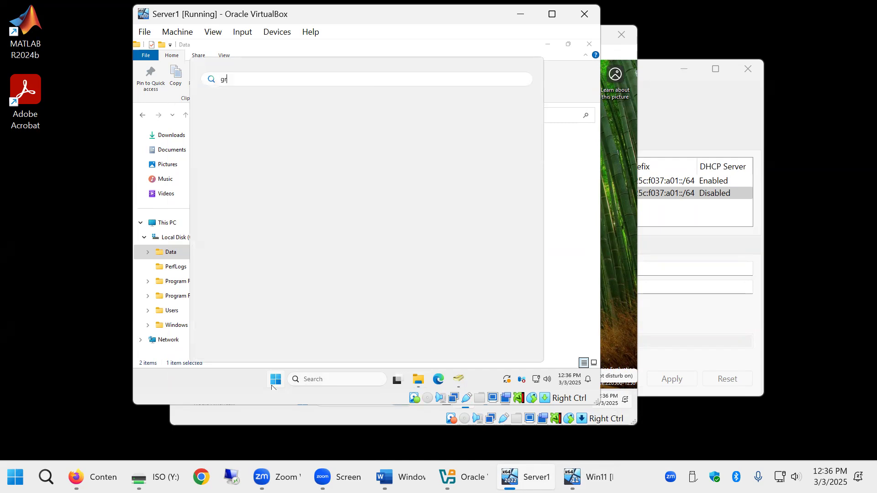
pyautogui.write('oup')
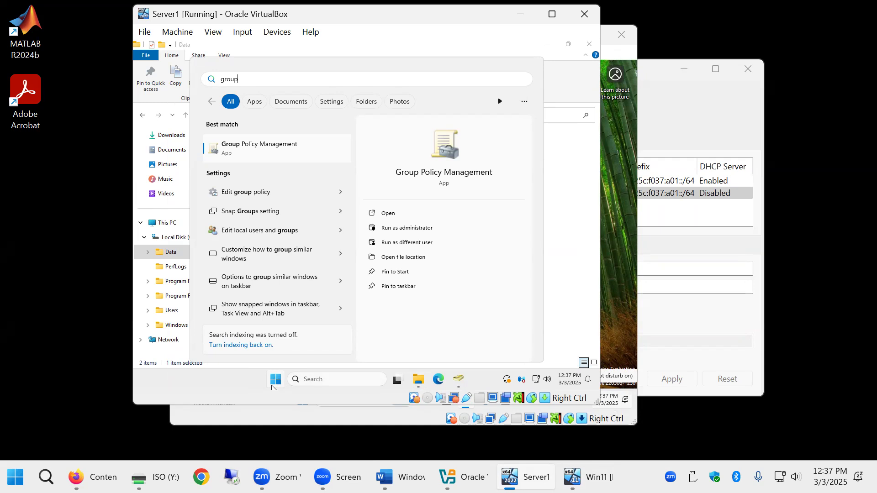
pyautogui.click(271, 387)
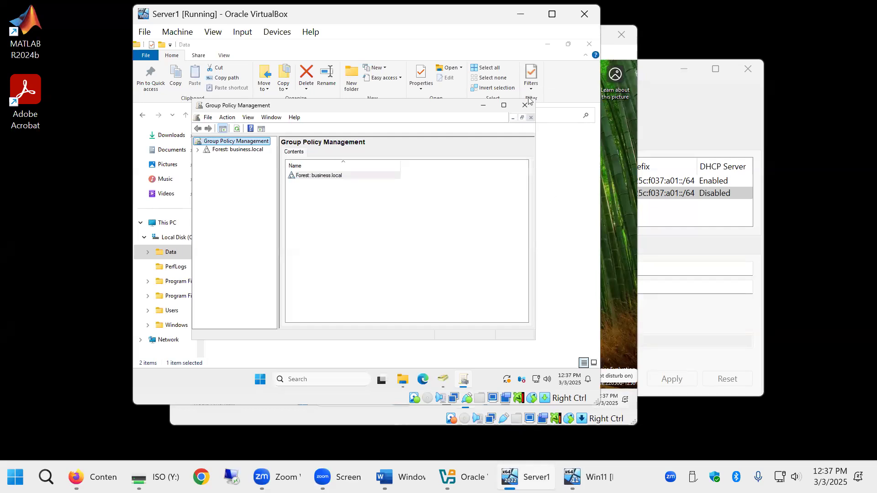
pyautogui.click(503, 105)
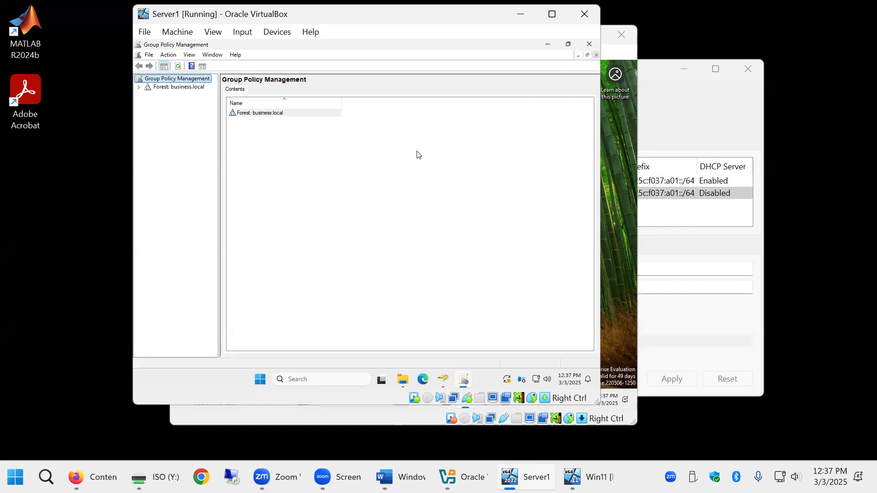
# Step: Expand the business.local forest and domain down to the Employees unit and select its Sales organizational unit
pyautogui.click(139, 87)
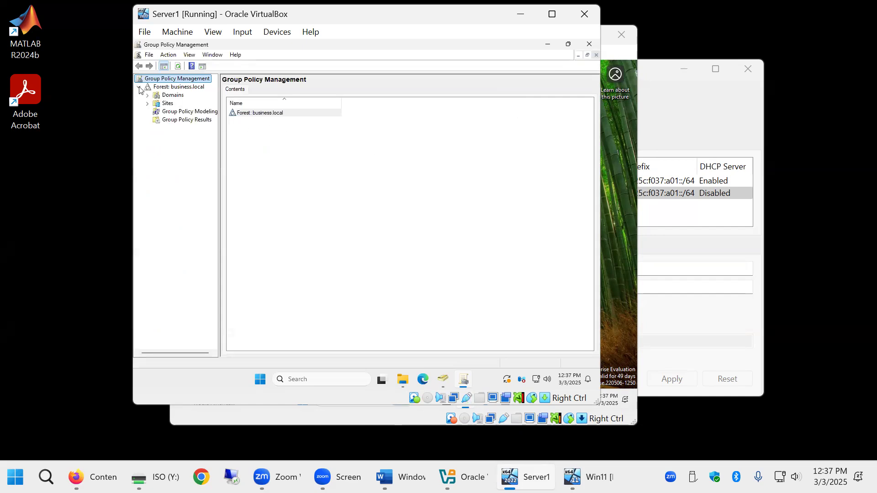
pyautogui.click(148, 95)
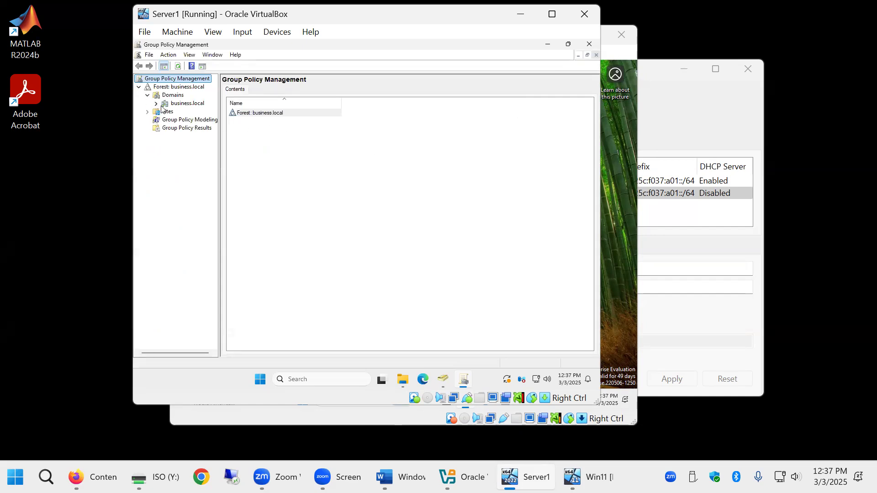
pyautogui.click(156, 104)
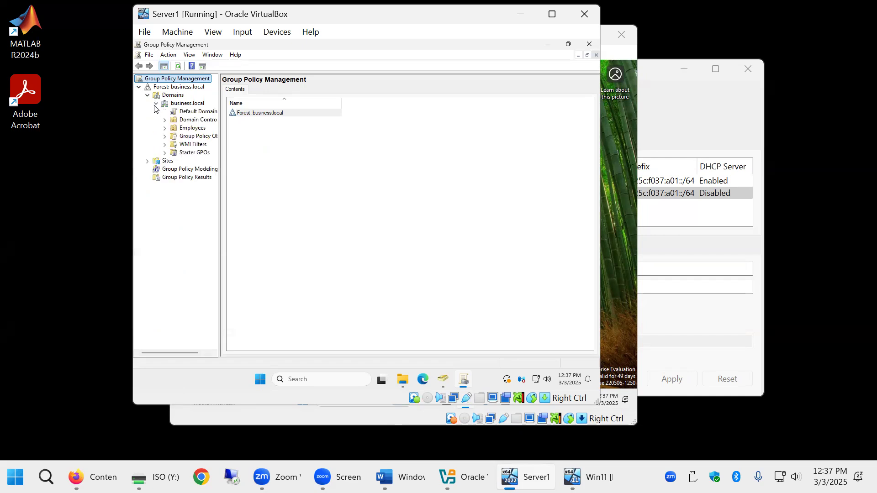
pyautogui.click(165, 128)
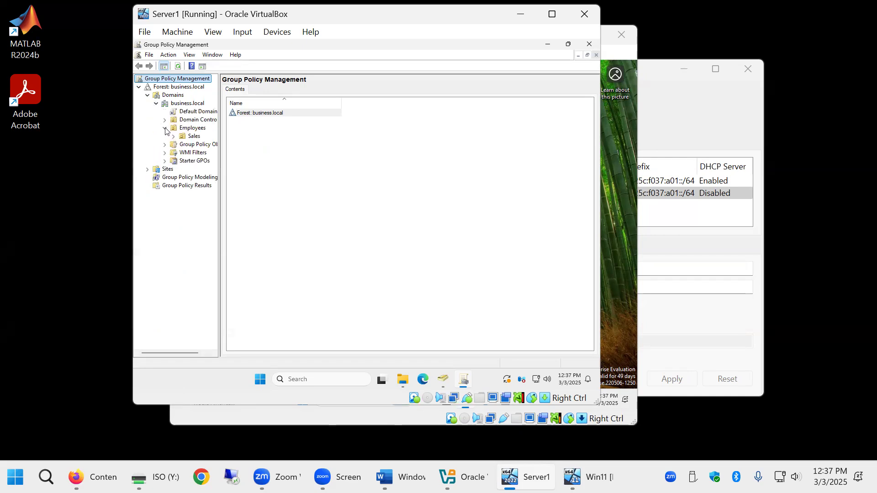
pyautogui.click(196, 137)
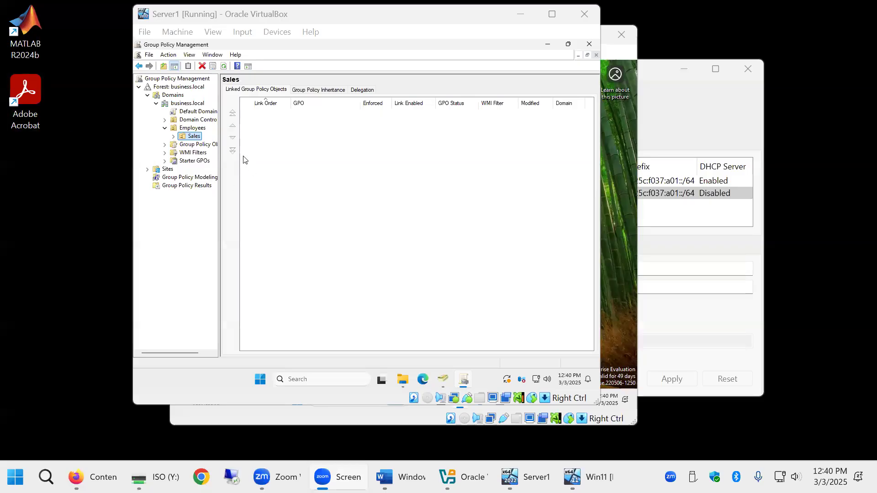
# Step: Create a GPO named Sales Mapped Drive linked to the Sales organizational unit
pyautogui.rightClick(190, 137)
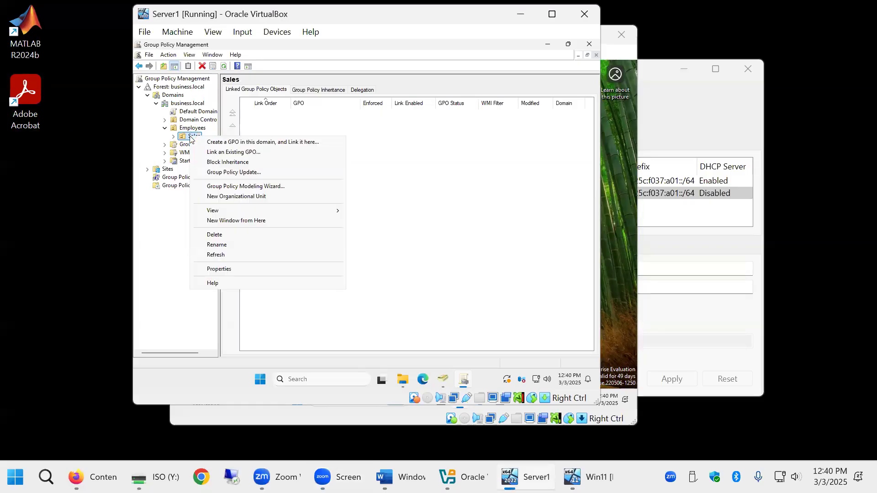
pyautogui.click(270, 146)
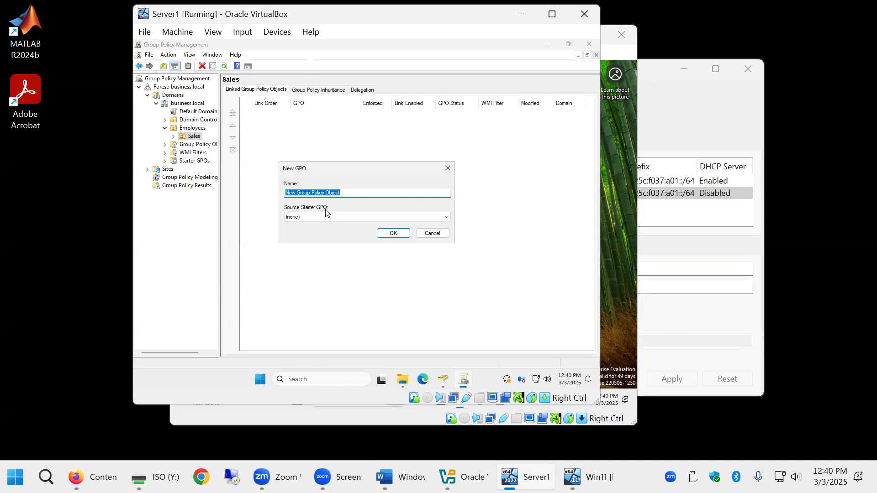
pyautogui.write('Sales Mapped Drive')
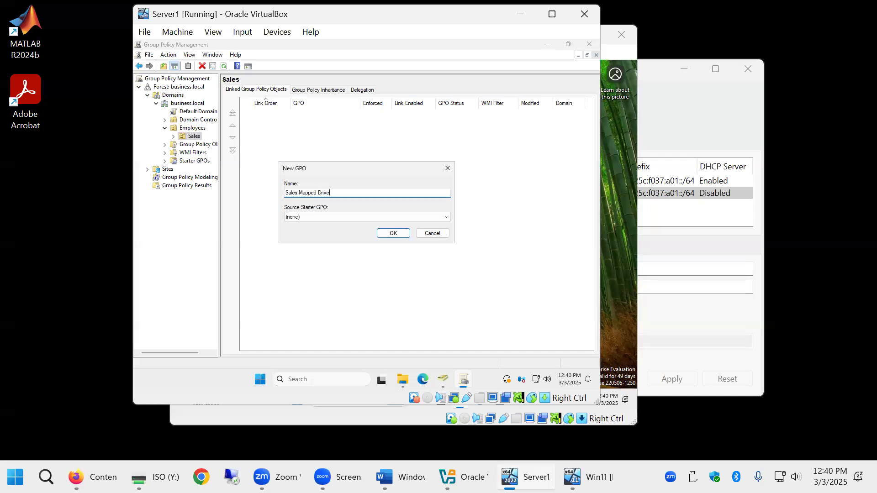
pyautogui.press('Return')
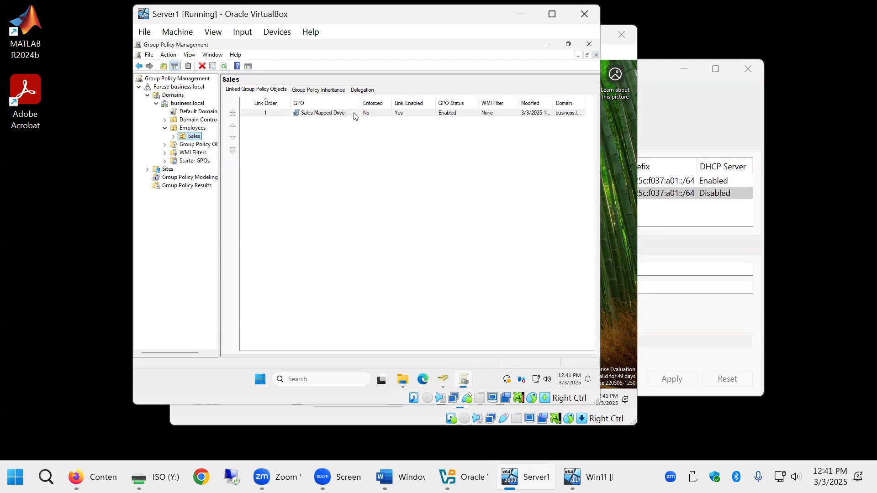
# Step: Open the Sales Mapped Drive GPO for editing and go to Drive Maps in the user configuration's Windows Settings preferences
pyautogui.rightClick(308, 118)
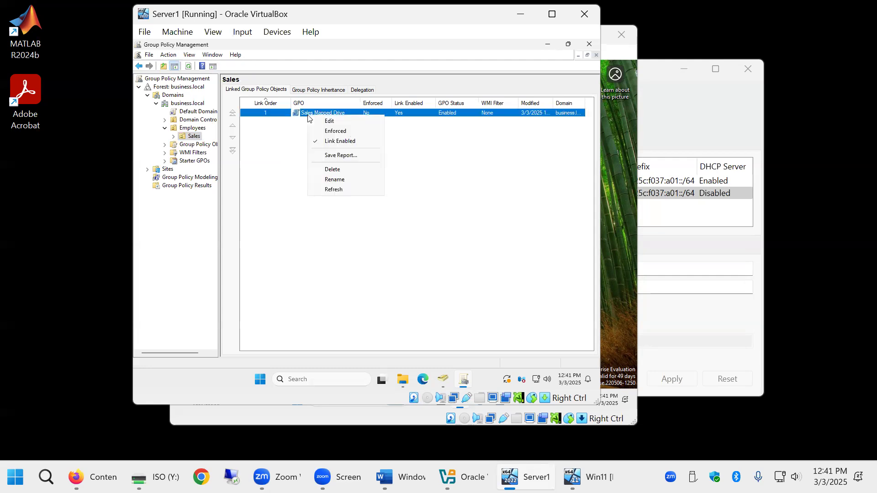
pyautogui.click(339, 124)
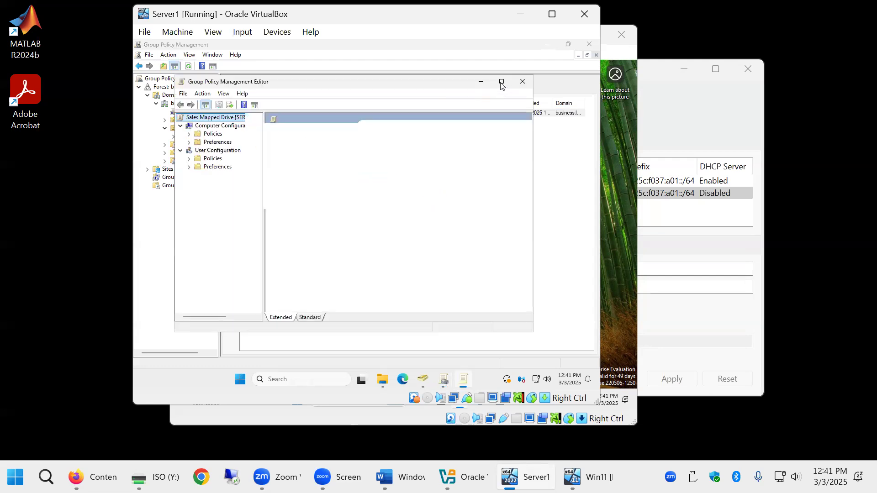
pyautogui.click(501, 82)
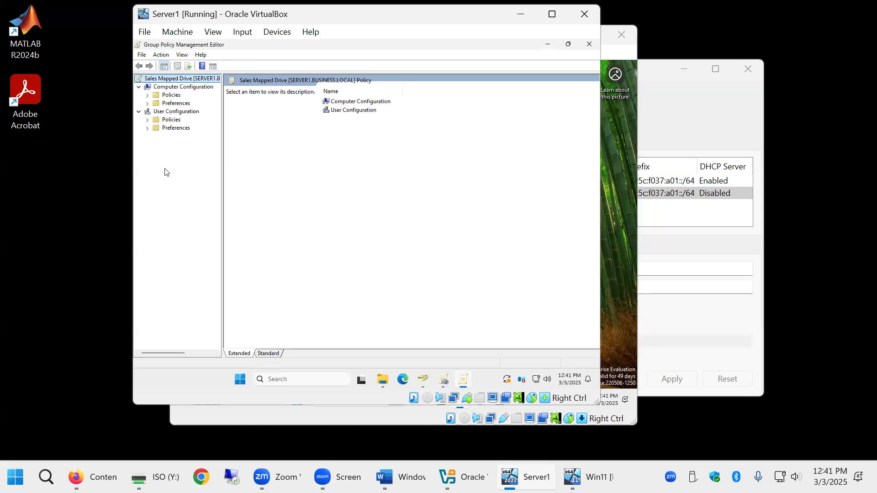
pyautogui.click(148, 129)
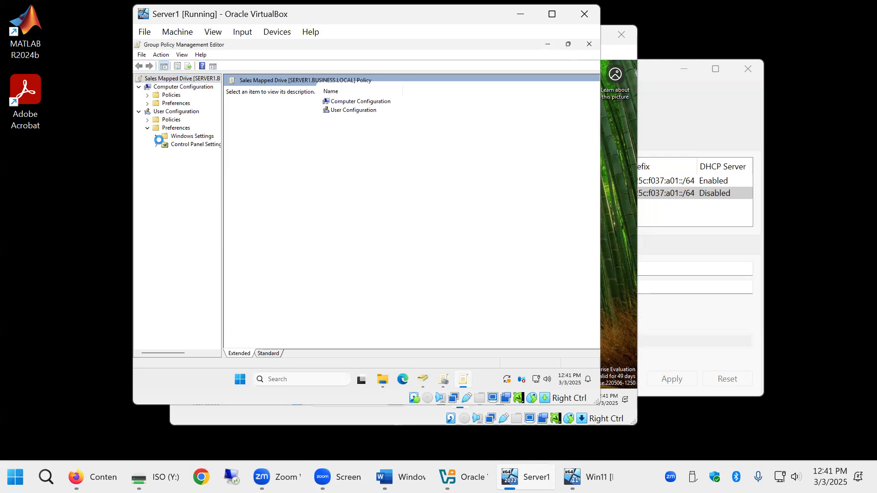
pyautogui.click(156, 136)
pyautogui.click(194, 153)
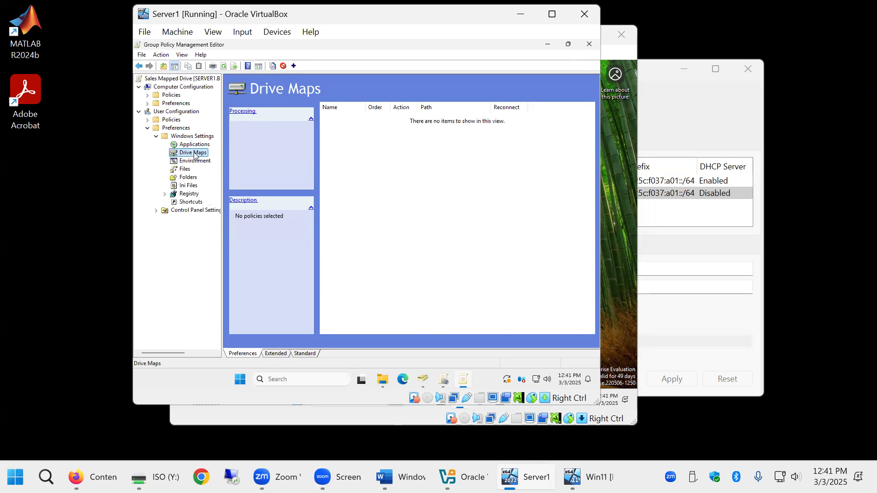
# Step: Start a new mapped drive with the location \\server1\sales and enable Reconnect
pyautogui.rightClick(195, 156)
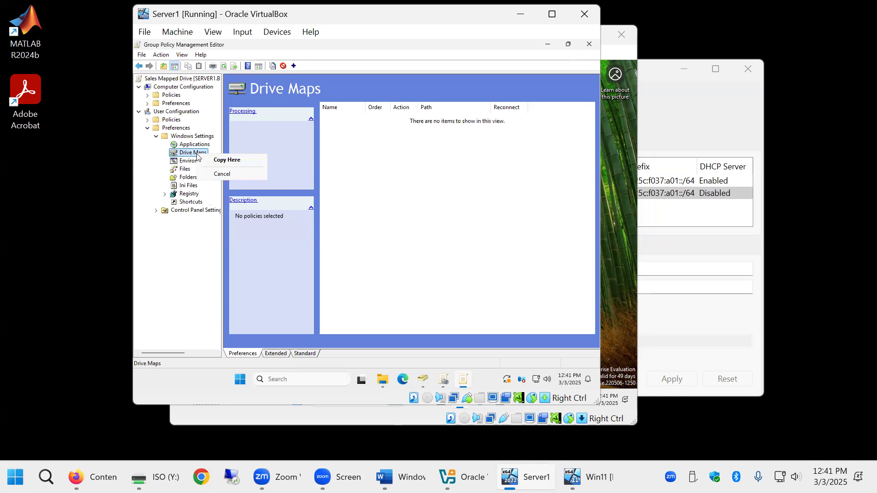
pyautogui.rightClick(196, 157)
pyautogui.moveTo(195, 157)
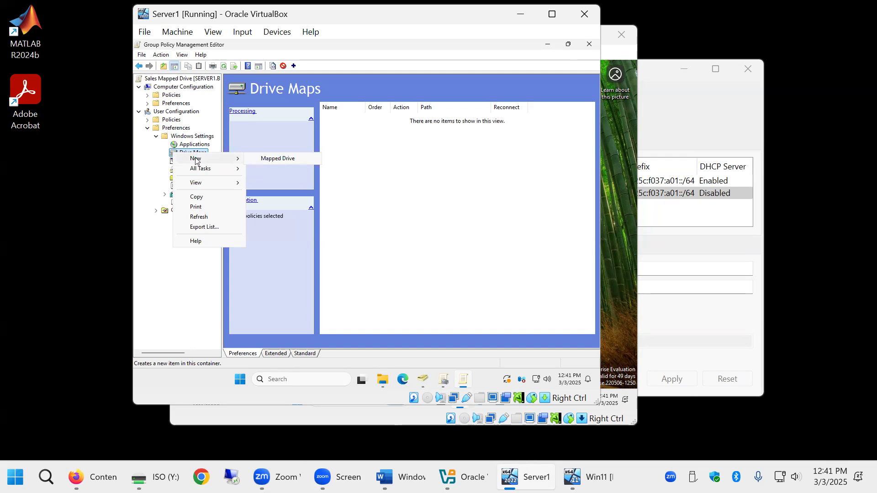
pyautogui.click(286, 162)
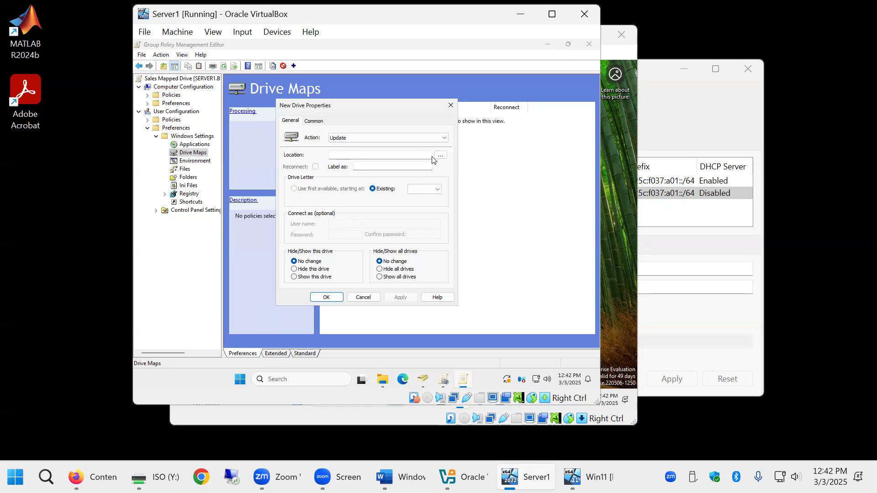
pyautogui.click(397, 154)
pyautogui.write('\\\\')
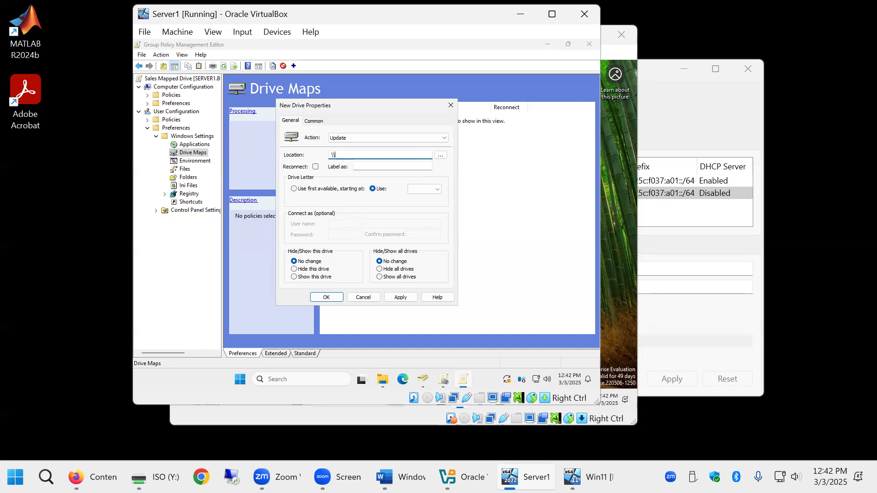
pyautogui.write('server1\\sales')
pyautogui.click(315, 167)
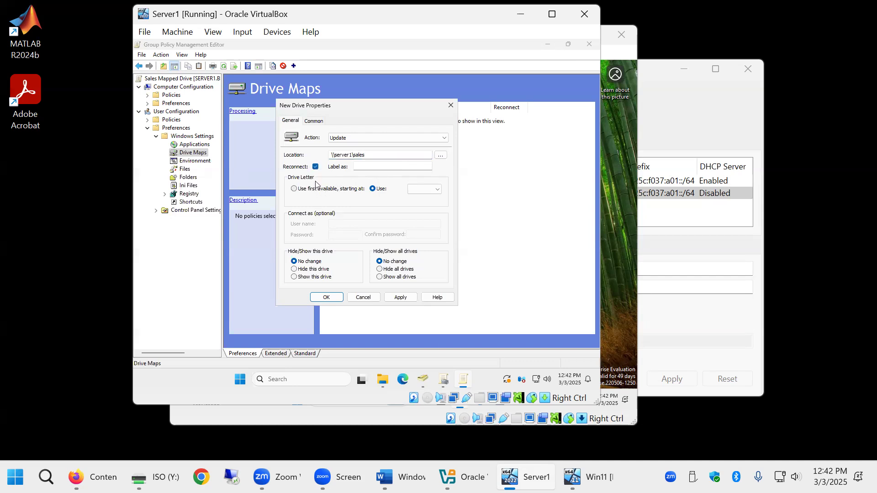
# Step: Assign drive letter S to the new mapped drive
pyautogui.click(436, 192)
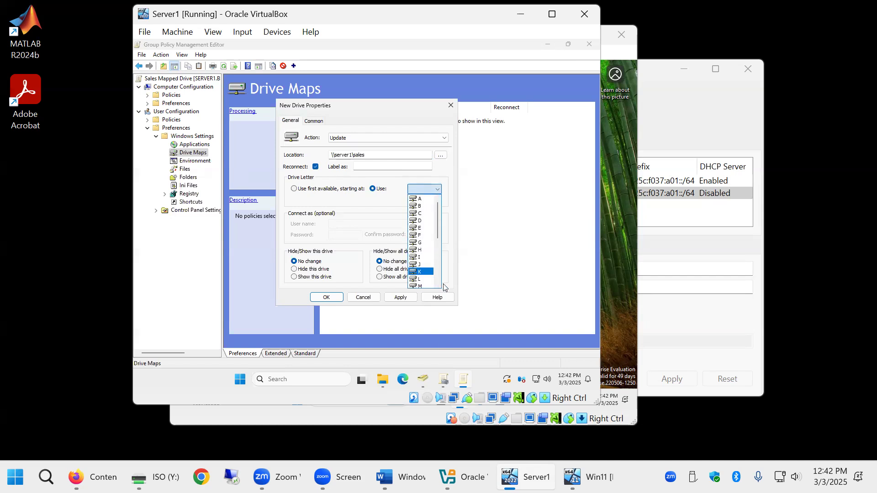
pyautogui.scroll(-4, 427, 264)
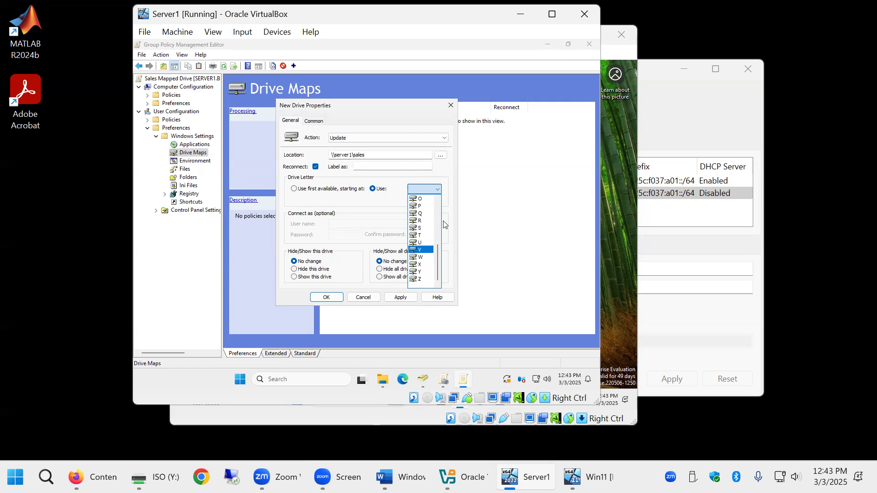
pyautogui.click(428, 232)
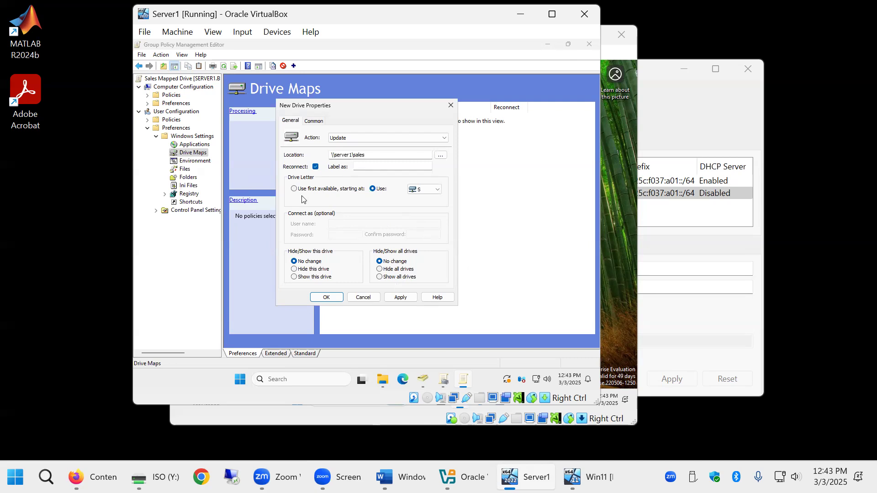
# Step: Set the mapped drive to be removed when it is no longer applied, accept Replace mode and return to its general settings
pyautogui.click(310, 121)
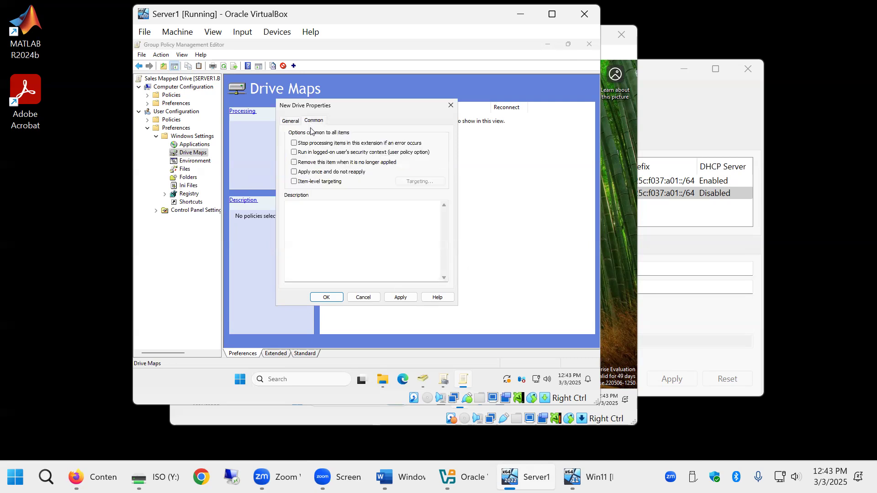
pyautogui.click(293, 164)
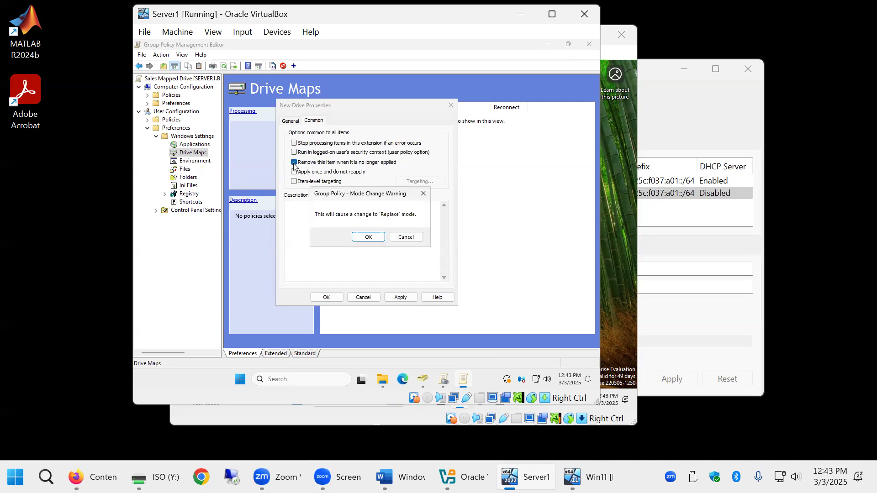
pyautogui.click(368, 238)
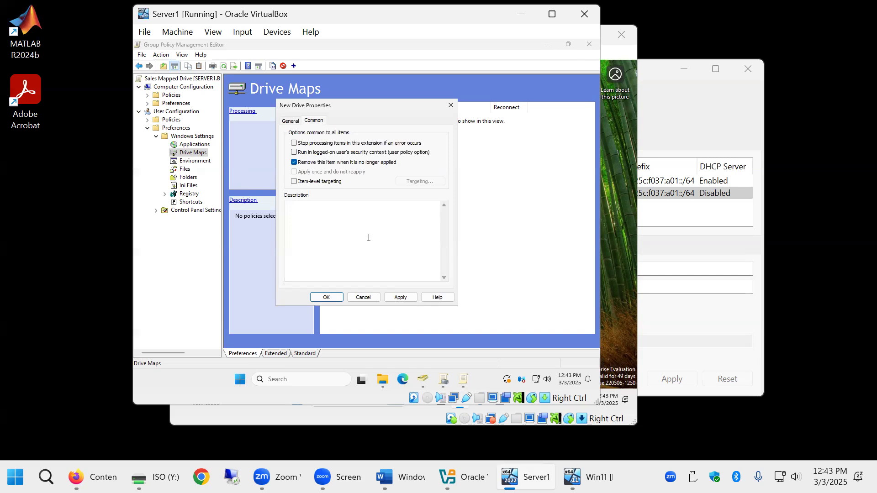
pyautogui.click(289, 122)
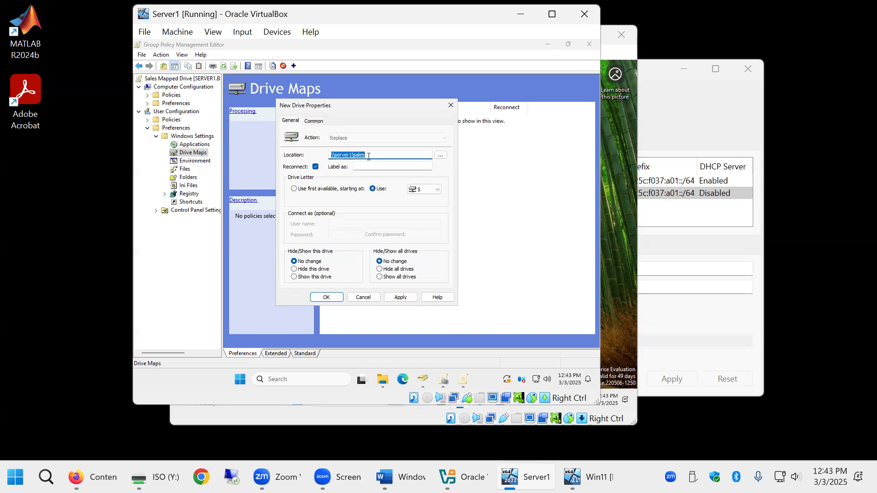
# Step: Save the new mapped drive for \\server1\sales and switch to the Win11 virtual machine
pyautogui.click(390, 154)
pyautogui.click(325, 298)
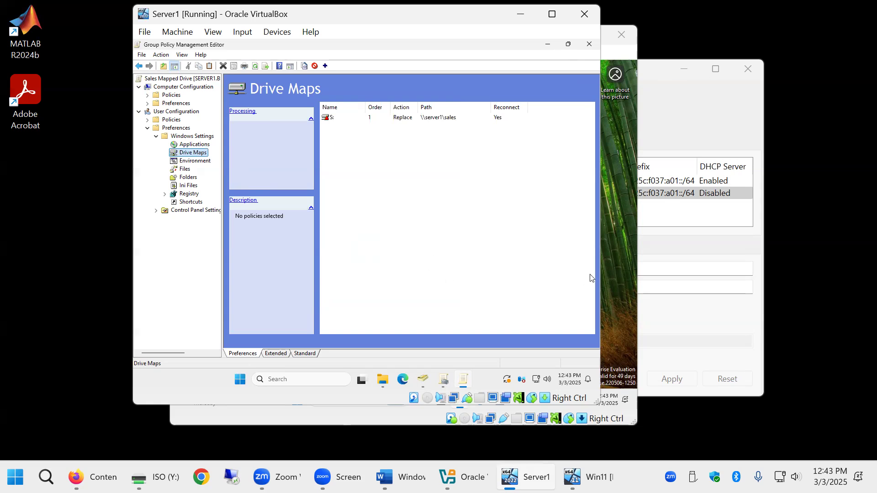
pyautogui.click(613, 277)
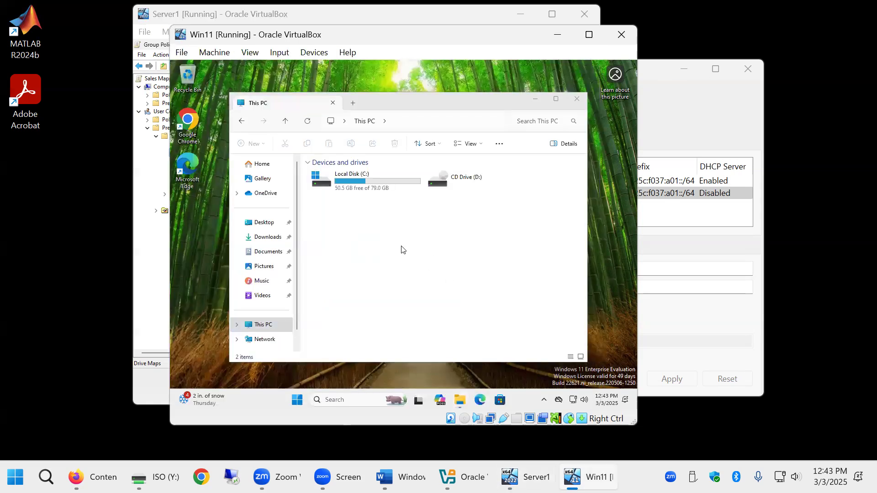
pyautogui.rightClick(288, 402)
pyautogui.click(288, 402)
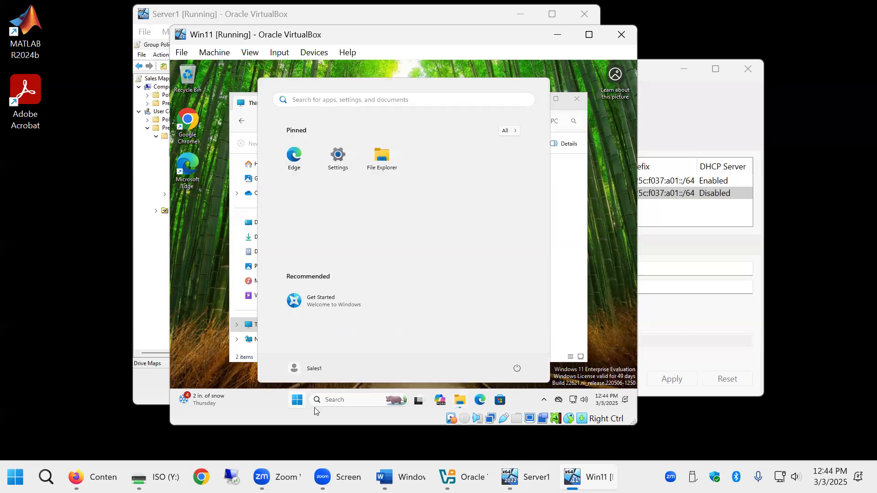
pyautogui.write('cmd')
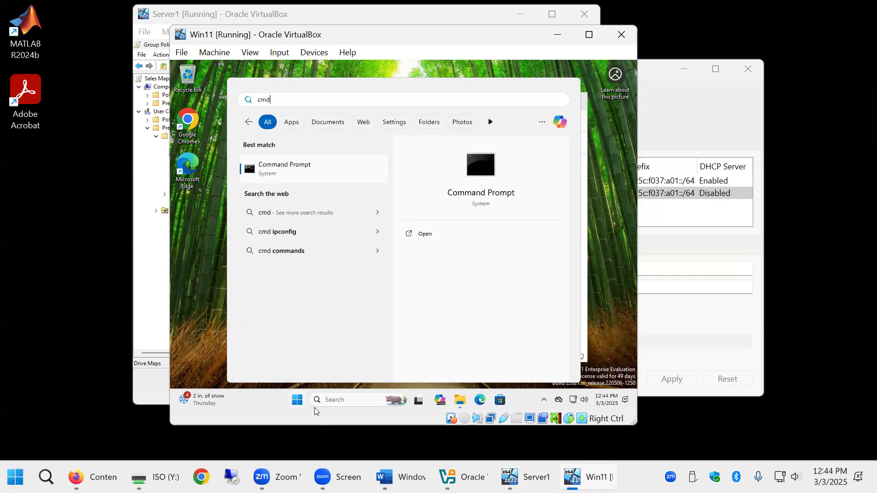
pyautogui.press('super+e')
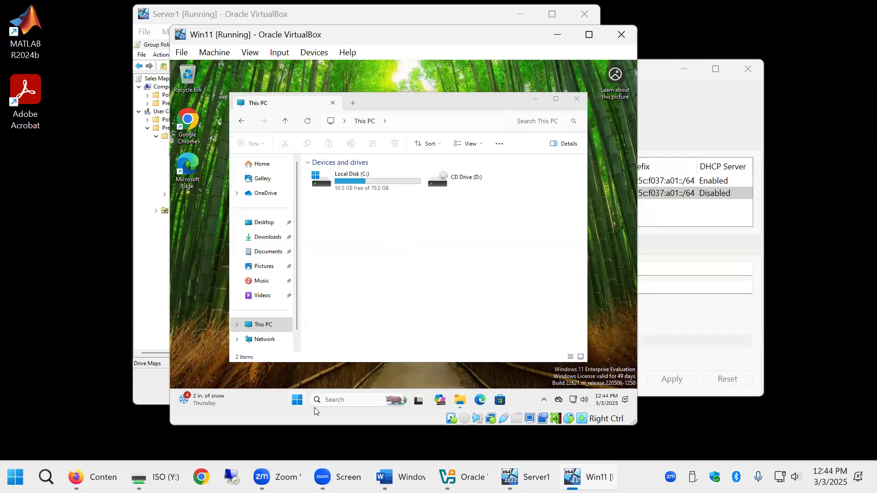
# Step: Open Command Prompt on the Win11 client and leave its text selection mode so commands can be entered
pyautogui.press('super')
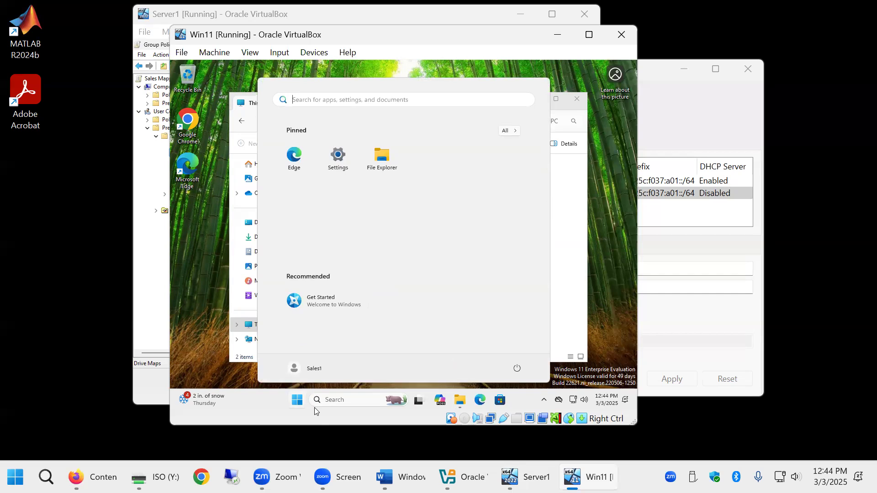
pyautogui.write('cmd')
pyautogui.press('Return')
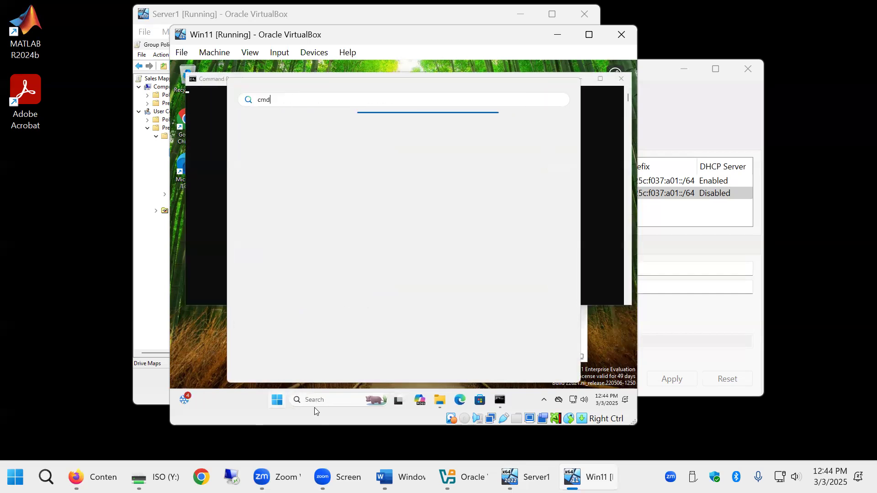
pyautogui.click(199, 161)
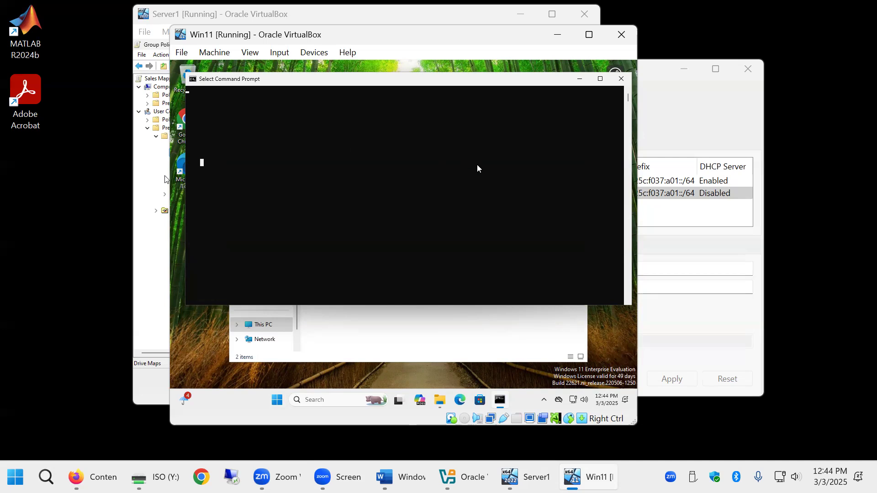
pyautogui.click(439, 199)
pyautogui.press('Escape')
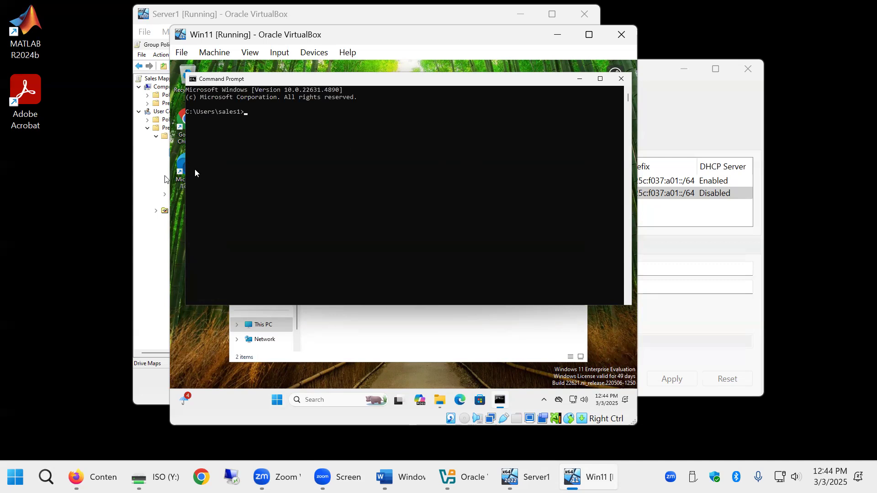
# Step: Run gpupdate /force on the Win11 client and minimize Command Prompt to show This PC
pyautogui.write('gpupdate /force')
pyautogui.press('Return')
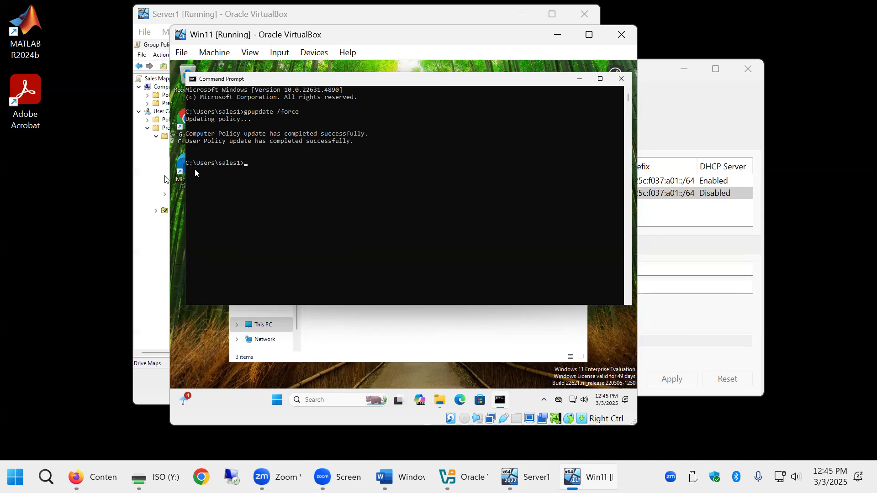
pyautogui.click(577, 79)
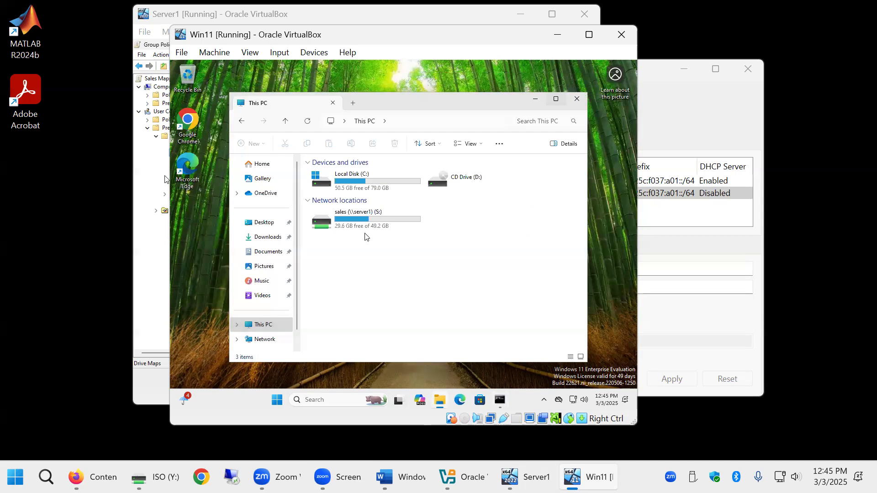